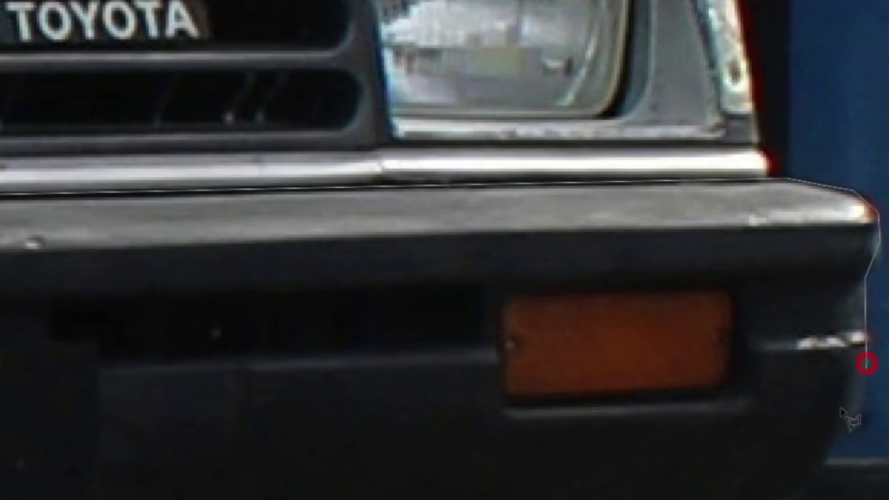
Step: Lasso-select the lower front bumper out to its left corner
{"action": "left_click", "coordinate": [803, 218]}
{"action": "left_click", "coordinate": [747, 240]}
{"action": "left_click", "coordinate": [670, 245]}
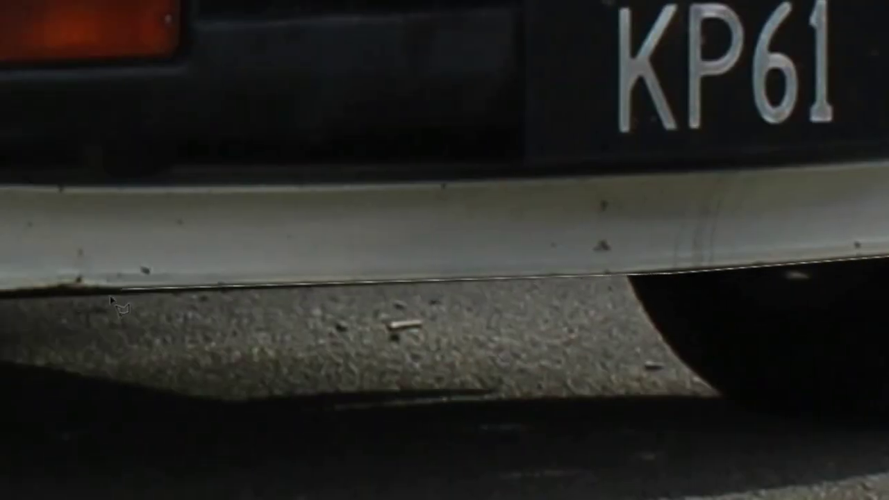
{"action": "left_click", "coordinate": [99, 291]}
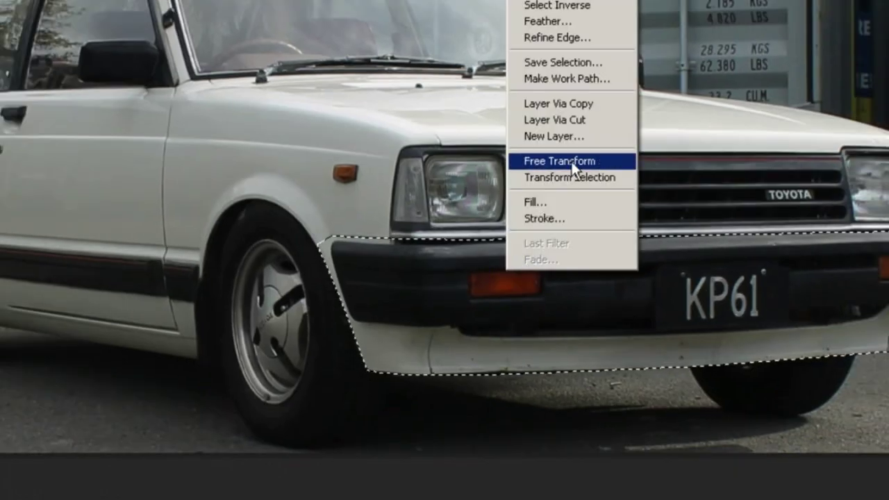
Step: Stretch the selected bumper downward and align its top corner with the body
{"action": "left_click", "coordinate": [576, 160]}
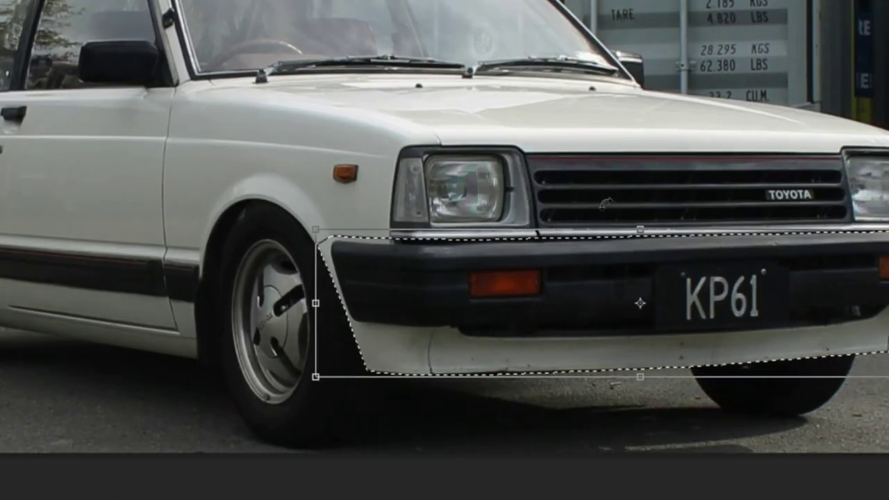
{"action": "left_click_drag", "start_coordinate": [640, 373], "coordinate": [640, 405]}
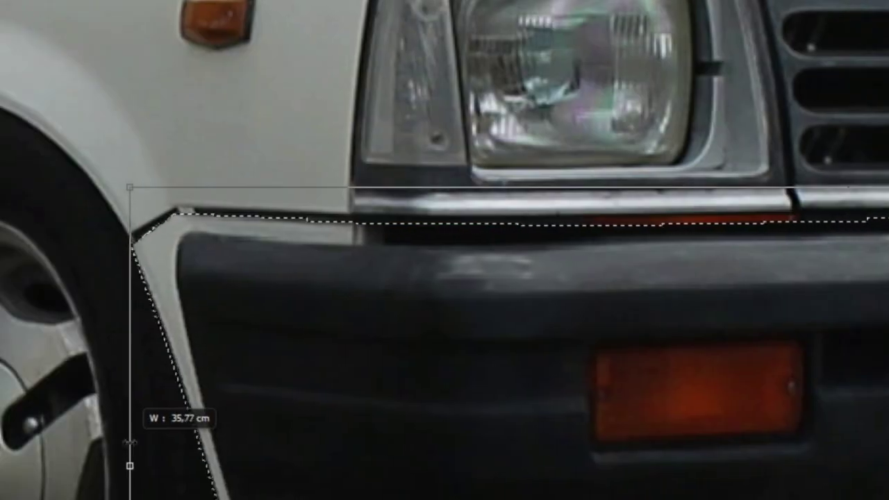
{"action": "mouse_move", "coordinate": [129, 186]}
{"action": "left_mouse_down"}
{"action": "mouse_move", "coordinate": [117, 161]}
{"action": "mouse_move", "coordinate": [121, 169]}
{"action": "left_mouse_up"}
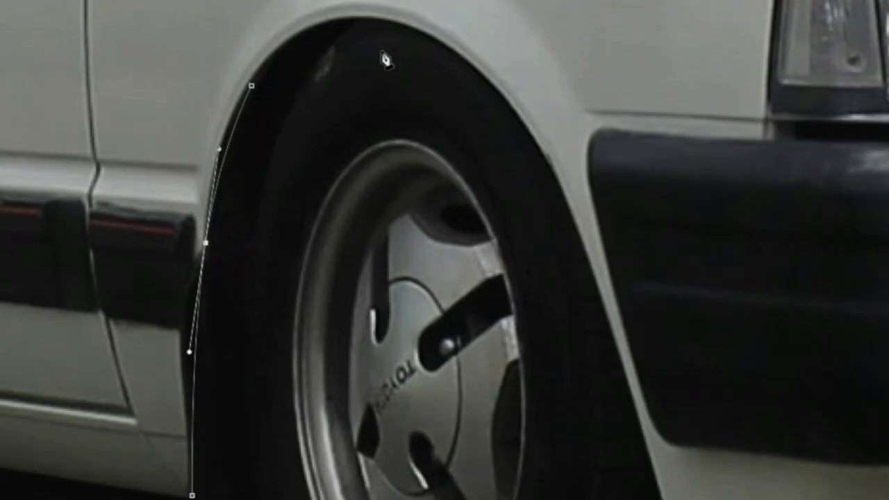
Step: Finish outlining the front wheel, turn it into a selection, and fill it black
{"action": "left_click", "coordinate": [606, 320]}
{"action": "scroll", "coordinate": [673, 419], "scroll_direction": "down", "scroll_amount": 5}
{"action": "scroll", "coordinate": [672, 355], "scroll_direction": "down", "scroll_amount": 3}
{"action": "left_click", "coordinate": [719, 316]}
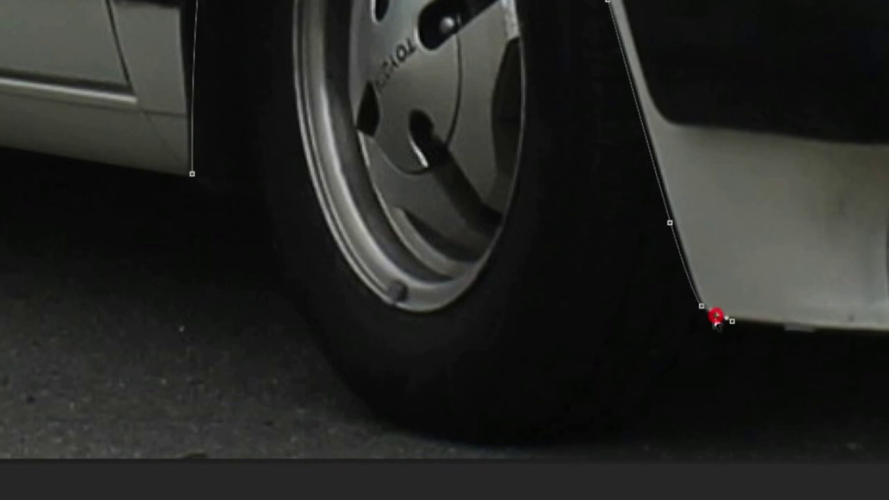
{"action": "key", "text": "ctrl+Return"}
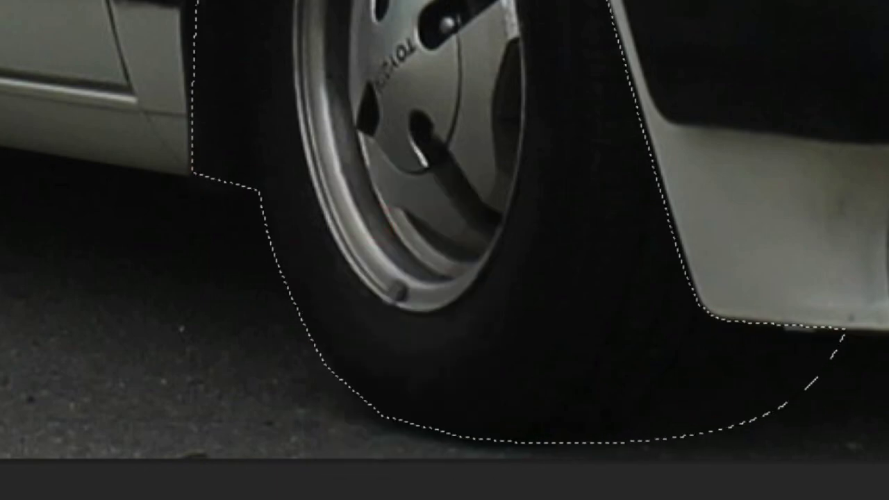
{"action": "key", "text": "ctrl+0"}
{"action": "key", "text": "alt+BackSpace"}
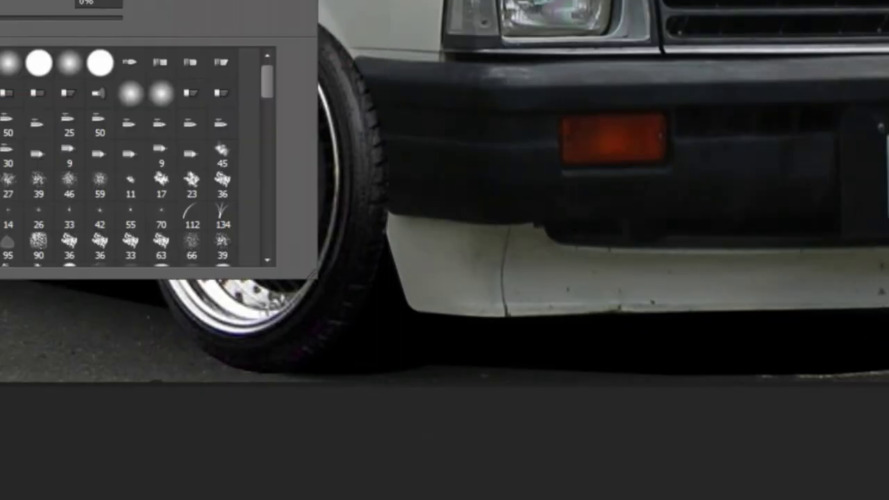
Step: Paint the fender edge over the new chrome front wheel
{"action": "left_click_drag", "start_coordinate": [375, 223], "coordinate": [317, 51]}
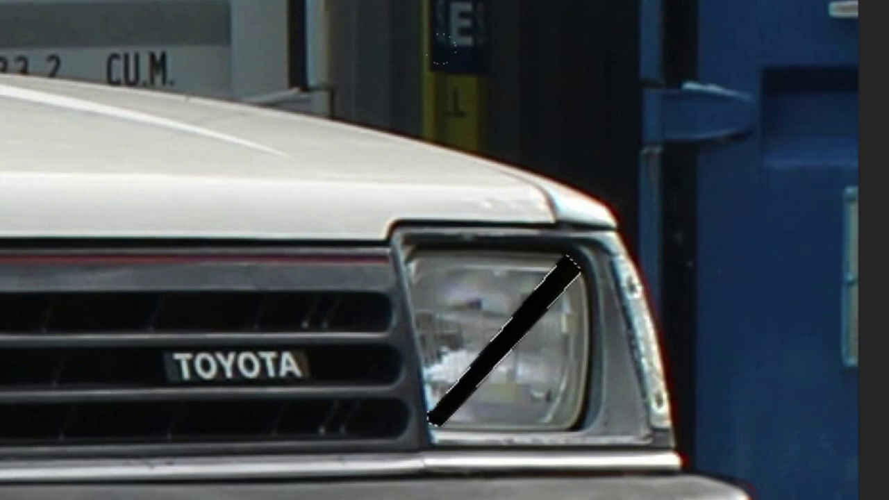
Step: Zoom in on the headlight to prepare for the diagonal black stripe
{"action": "scroll", "coordinate": [417, 260], "scroll_direction": "up", "scroll_amount": 1}
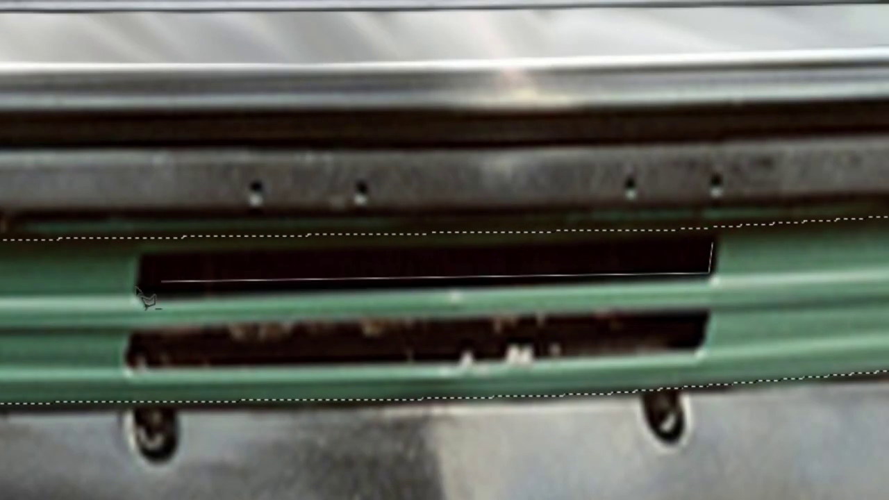
Step: Close the polygonal selection around the lower bumper air slot
{"action": "left_click", "coordinate": [137, 333]}
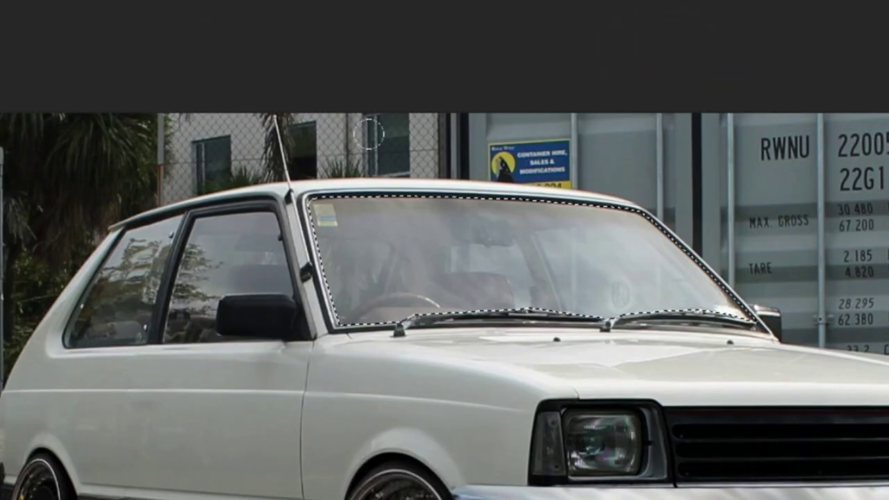
Step: Brush the selected windscreen with black until it is nearly opaque
{"action": "left_click_drag", "start_coordinate": [368, 134], "coordinate": [585, 247]}
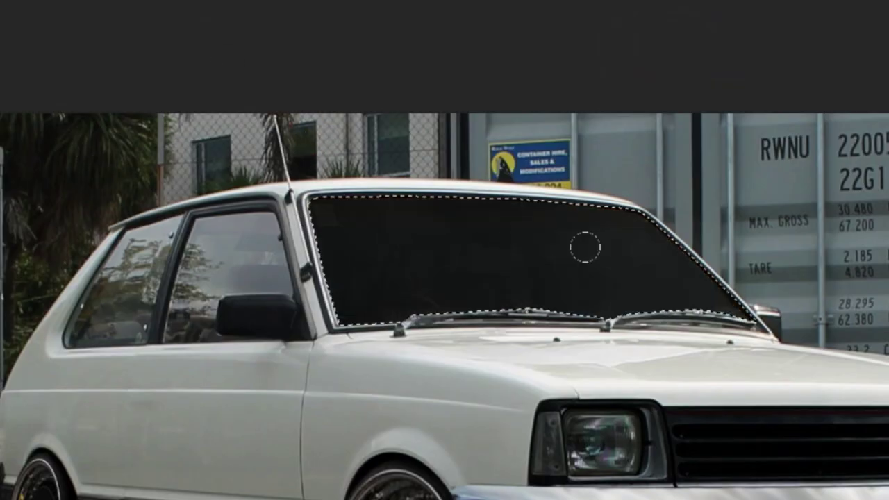